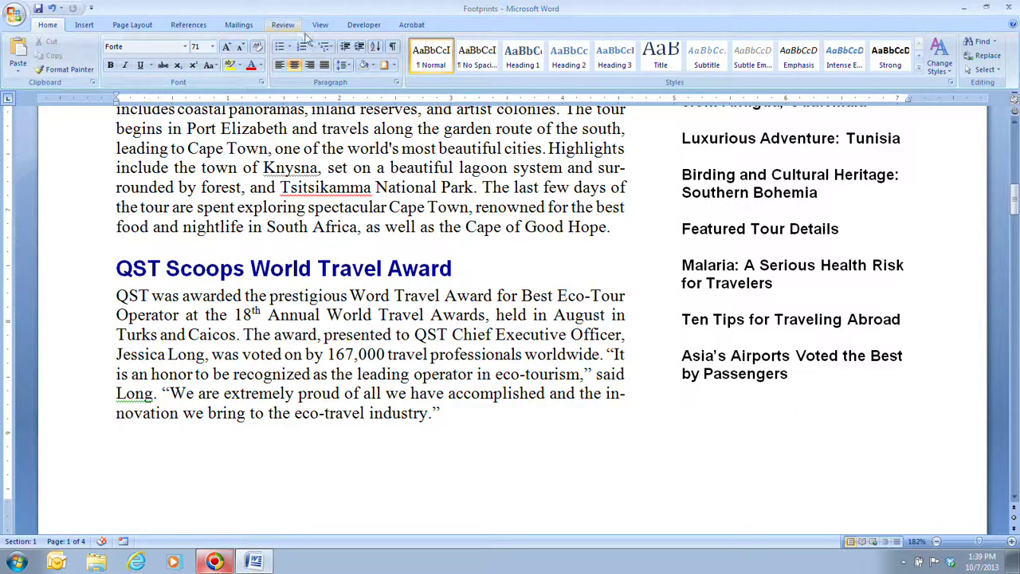
# Step: Show the formatting marks and insert a continuous section break directly before the Featured Tour Details heading on page 3
pyautogui.click(393, 47)
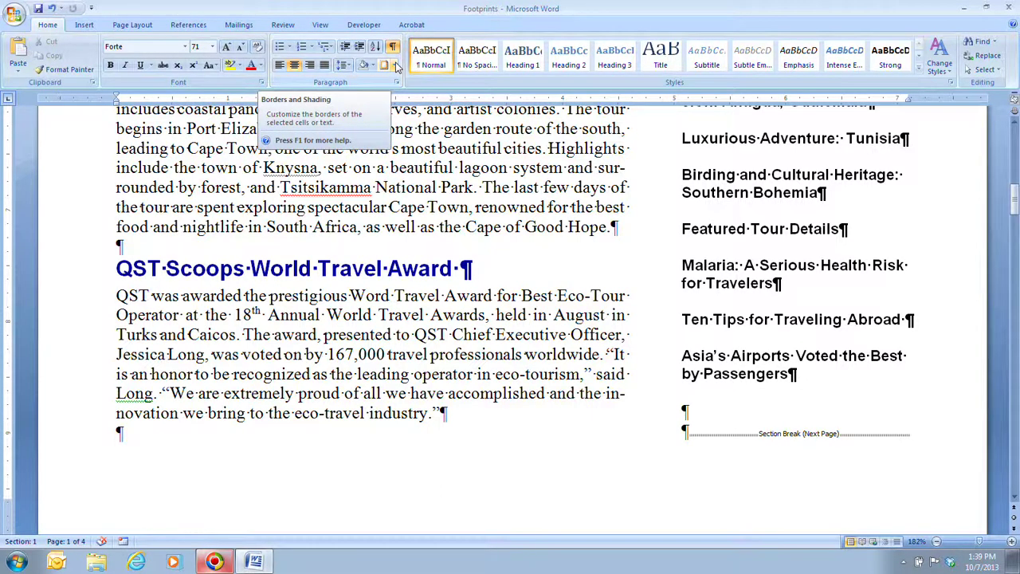
pyautogui.scroll(-1, 390, 62)
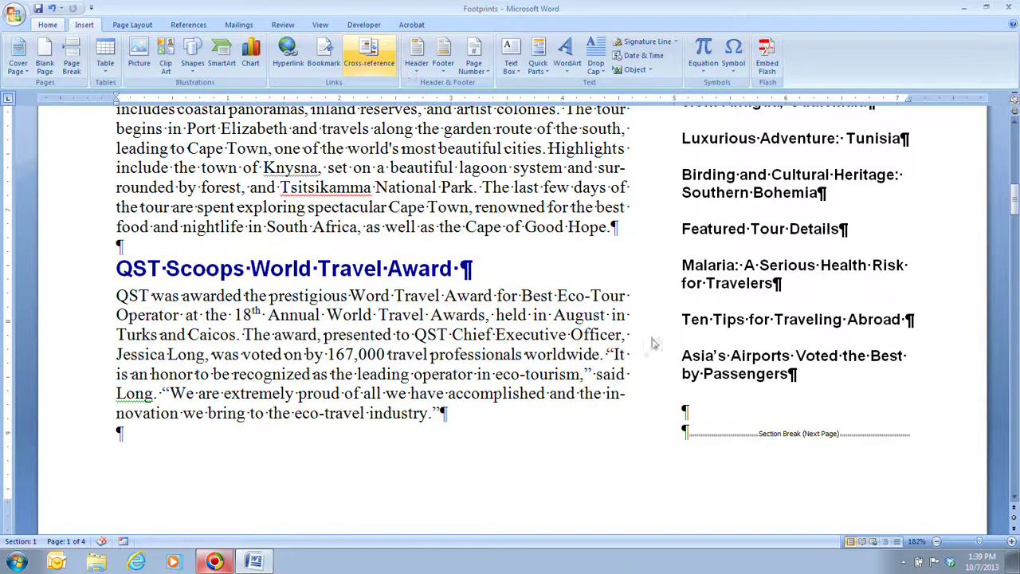
pyautogui.scroll(-7, 364, 49)
pyautogui.click(46, 25)
pyautogui.scroll(-20, 590, 359)
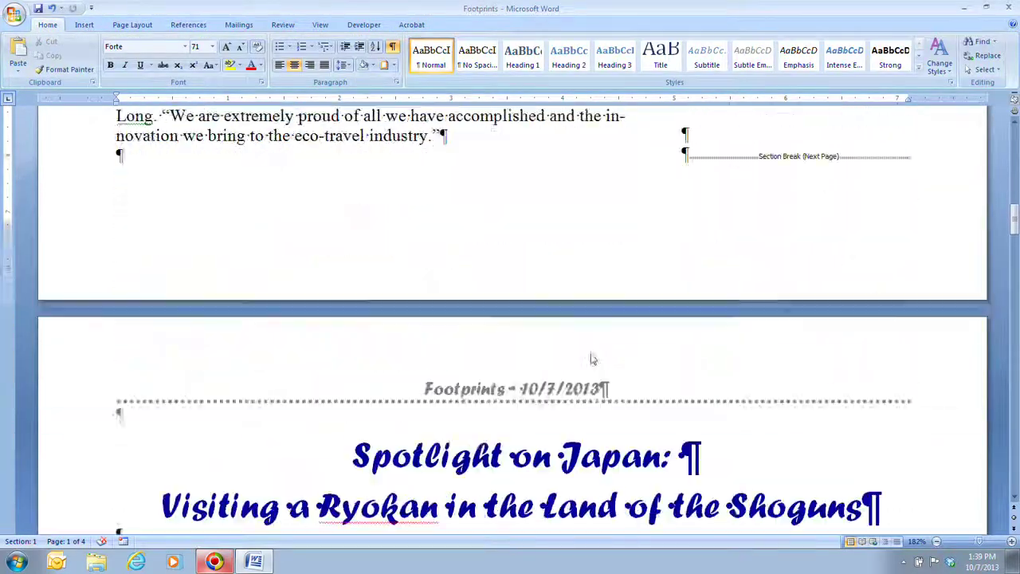
pyautogui.scroll(-10, 581, 361)
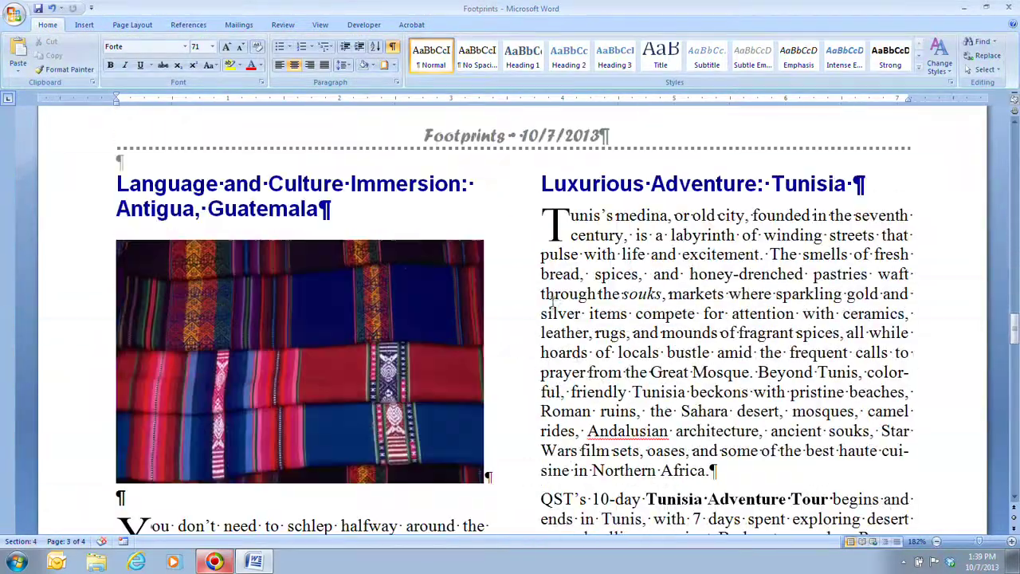
pyautogui.scroll(-8, 461, 275)
pyautogui.scroll(-7, 461, 275)
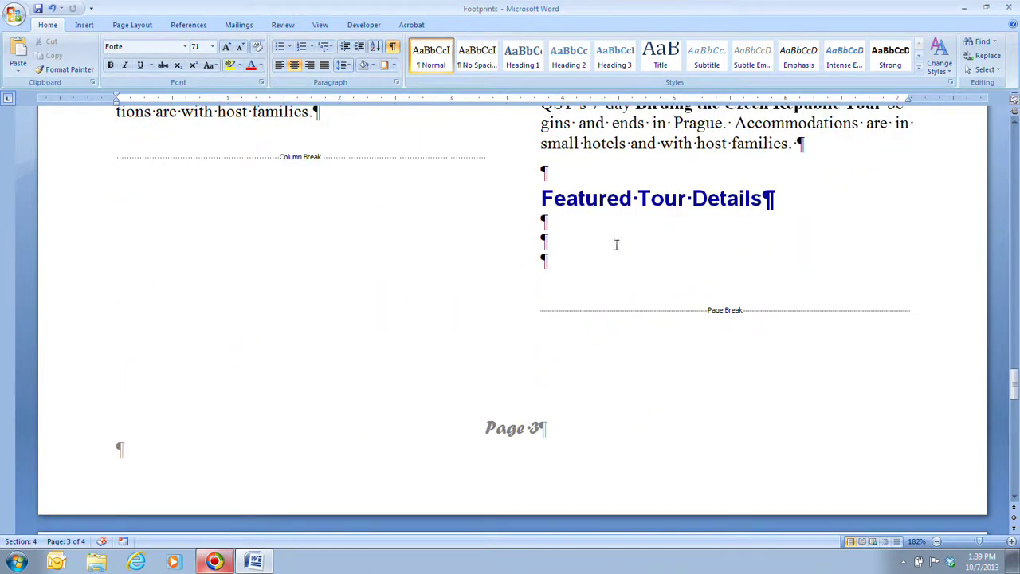
pyautogui.scroll(-1, 614, 241)
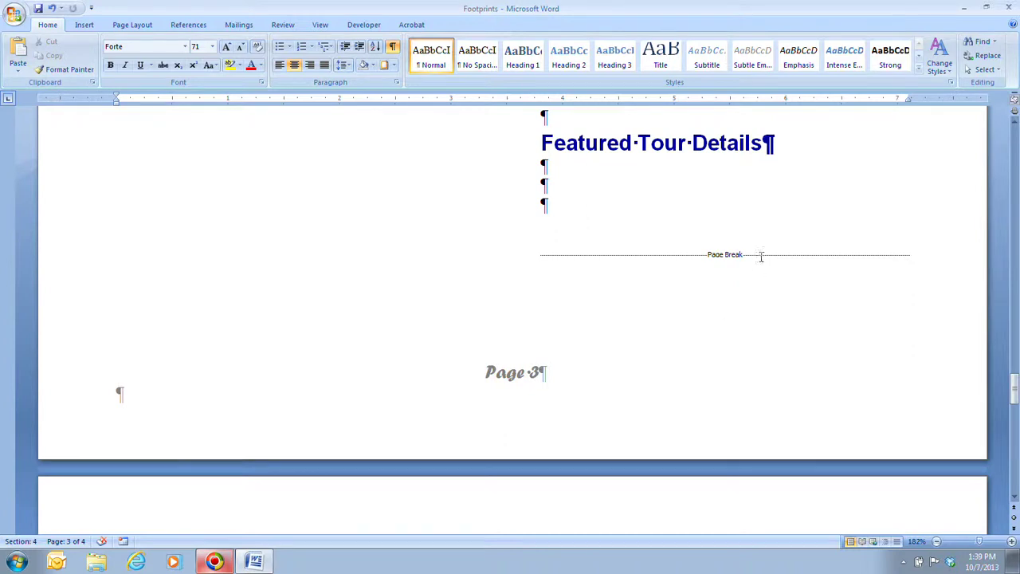
pyautogui.click(542, 145)
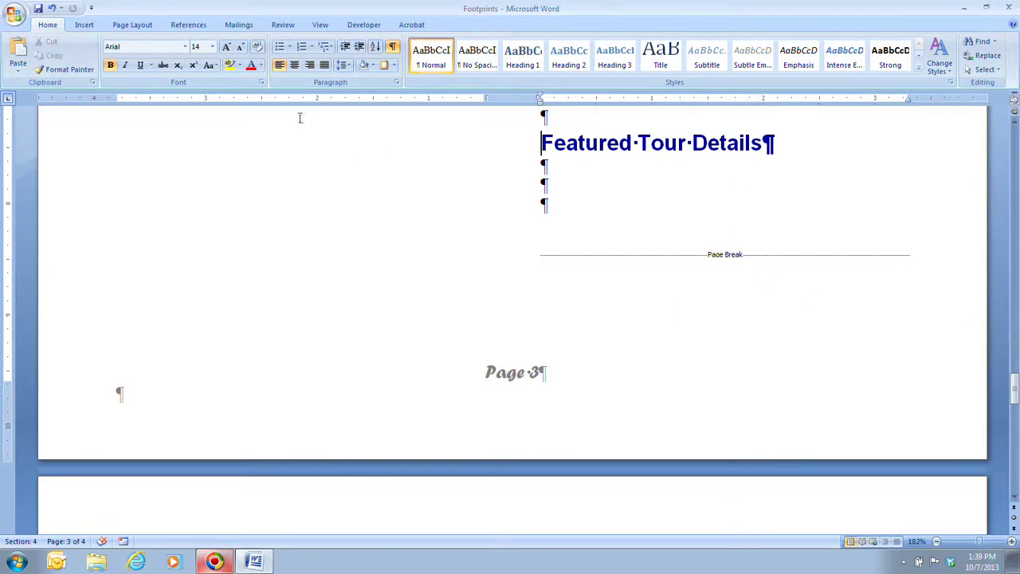
pyautogui.click(119, 26)
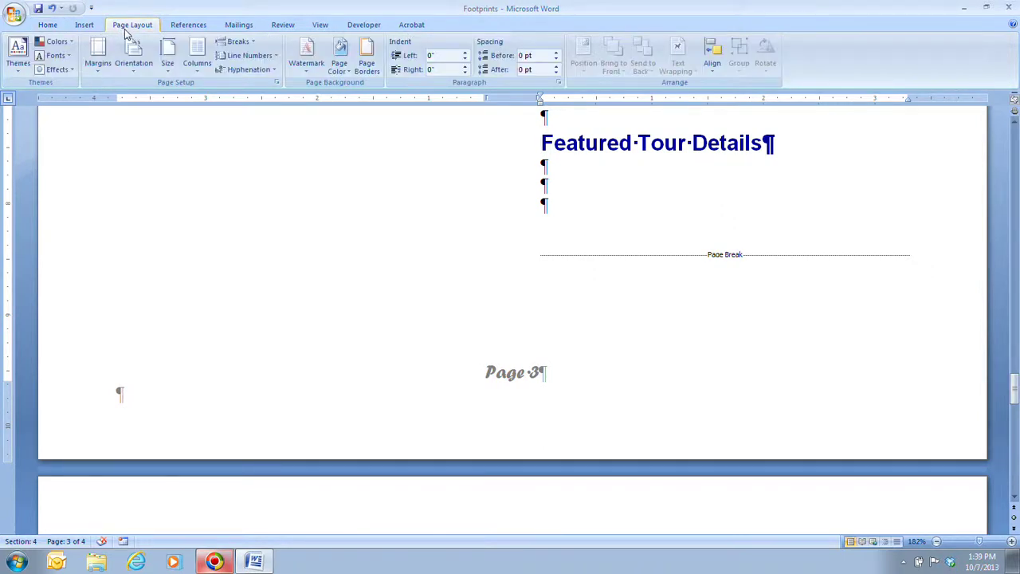
pyautogui.click(235, 44)
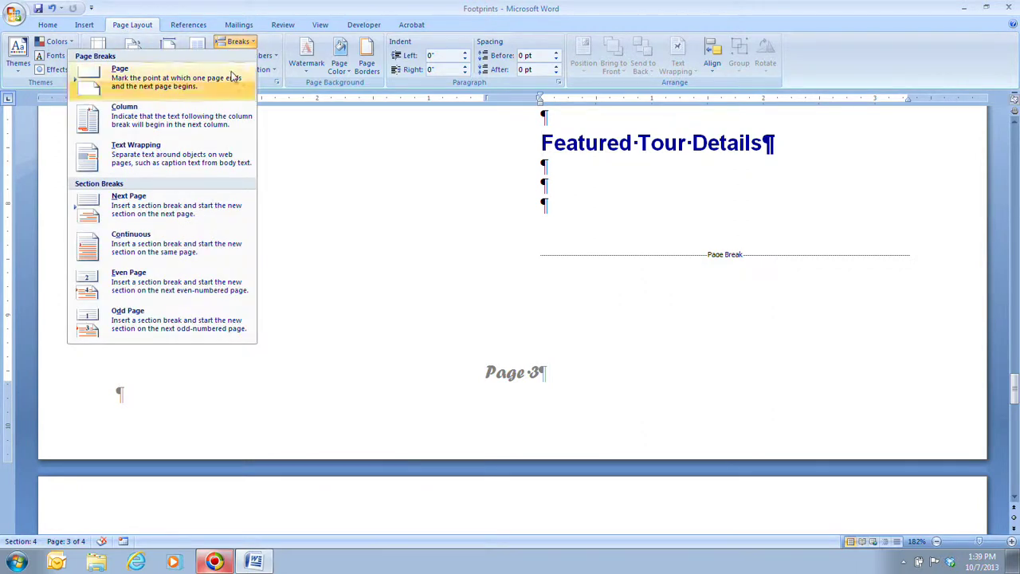
pyautogui.click(214, 253)
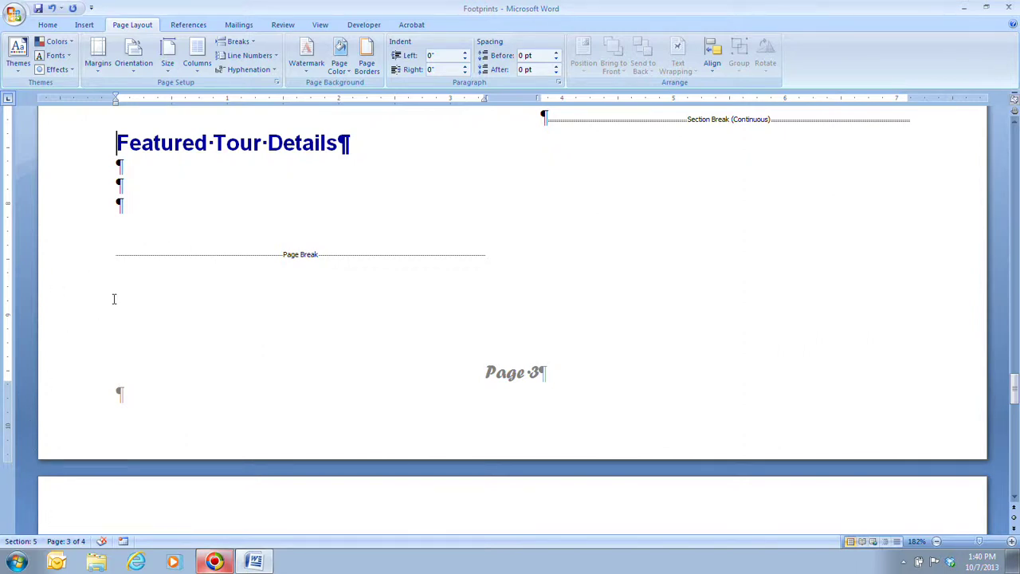
# Step: Set the new section starting at the Featured Tour Details heading to one column
pyautogui.scroll(-6, 114, 299)
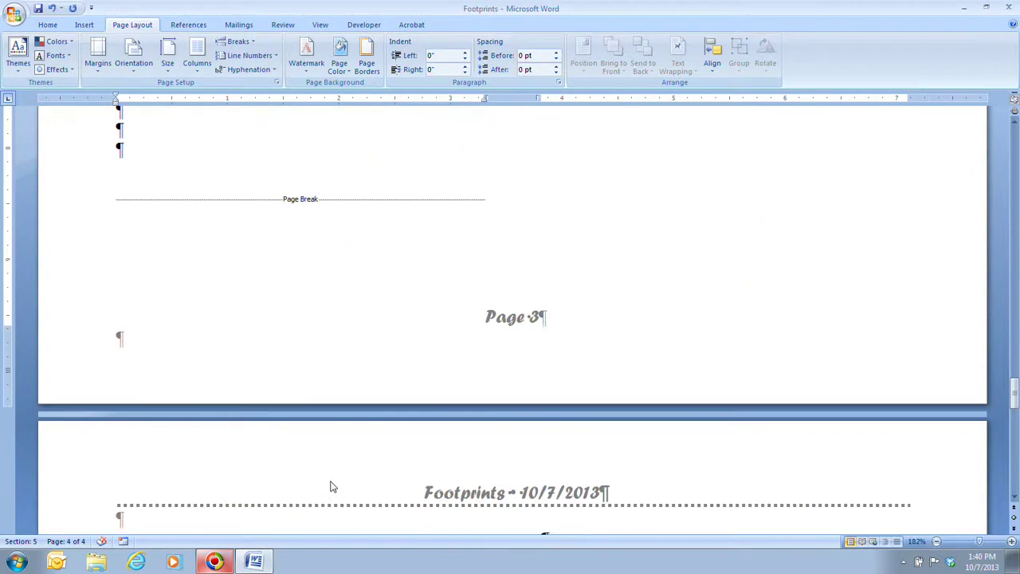
pyautogui.scroll(5, 335, 485)
pyautogui.scroll(3, 126, 358)
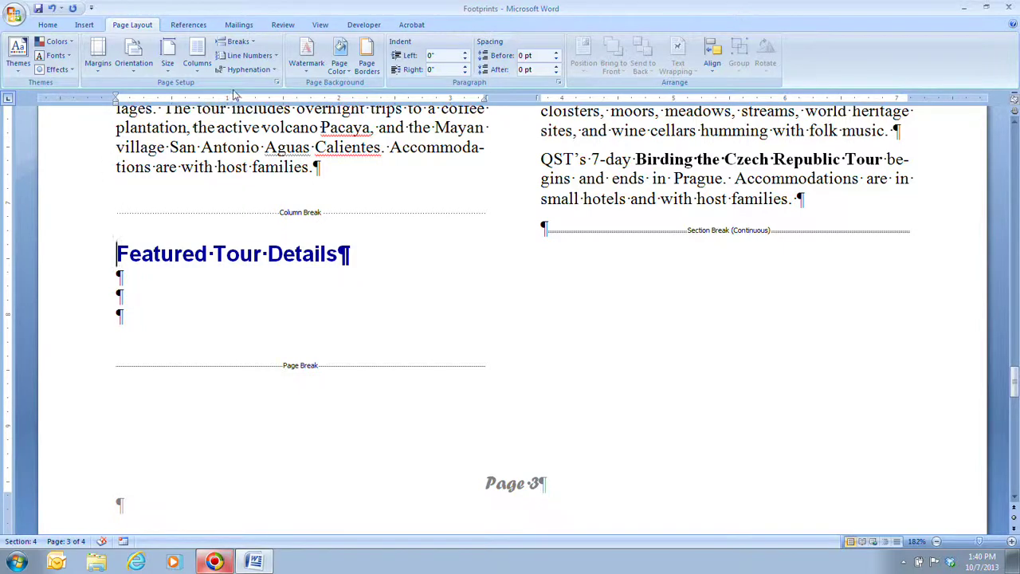
pyautogui.click(191, 68)
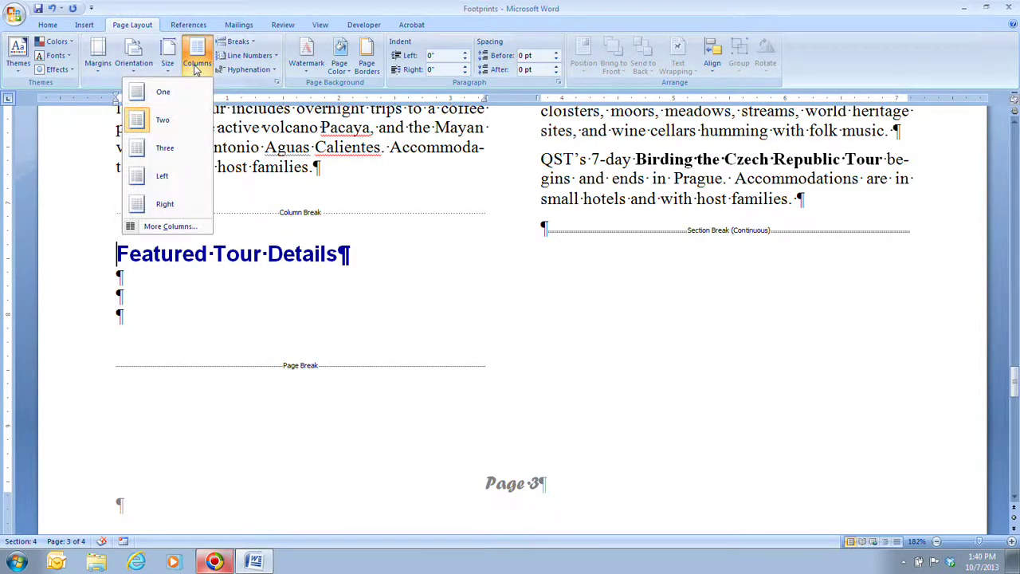
pyautogui.click(185, 92)
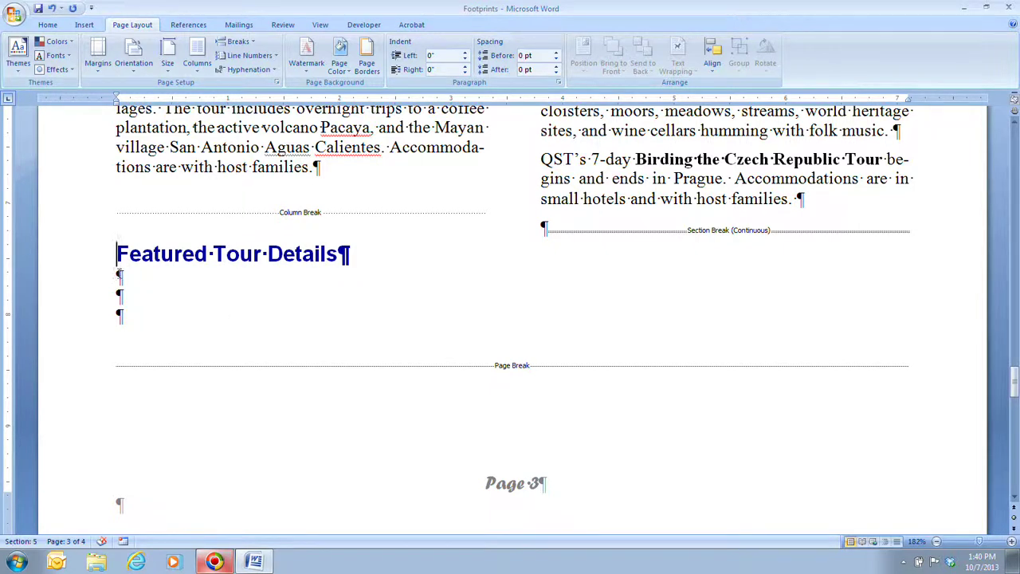
# Step: Insert a table with 4 columns and 6 rows at the second blank paragraph below the Featured Tour Details heading
pyautogui.click(114, 294)
pyautogui.click(83, 25)
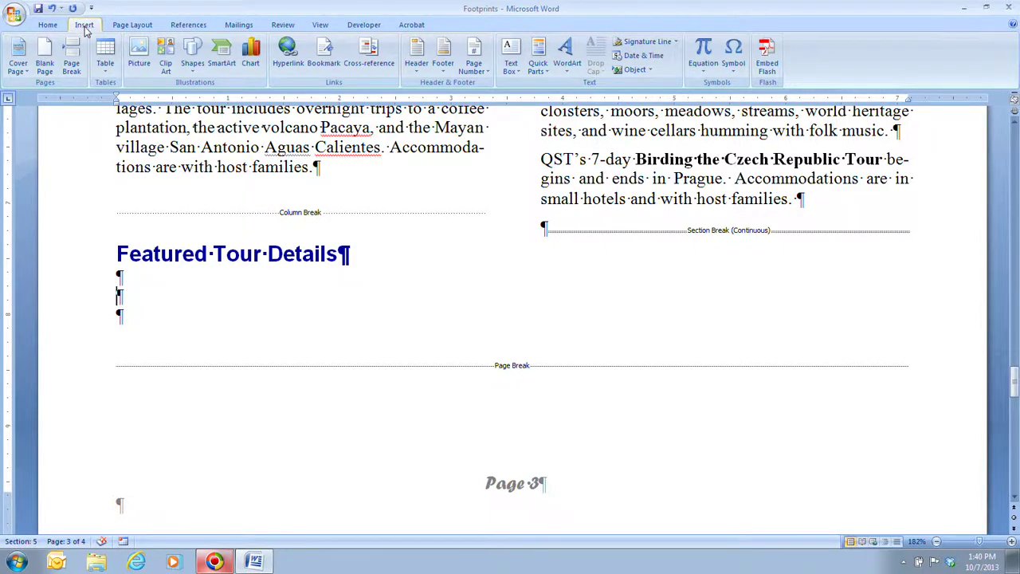
pyautogui.click(106, 64)
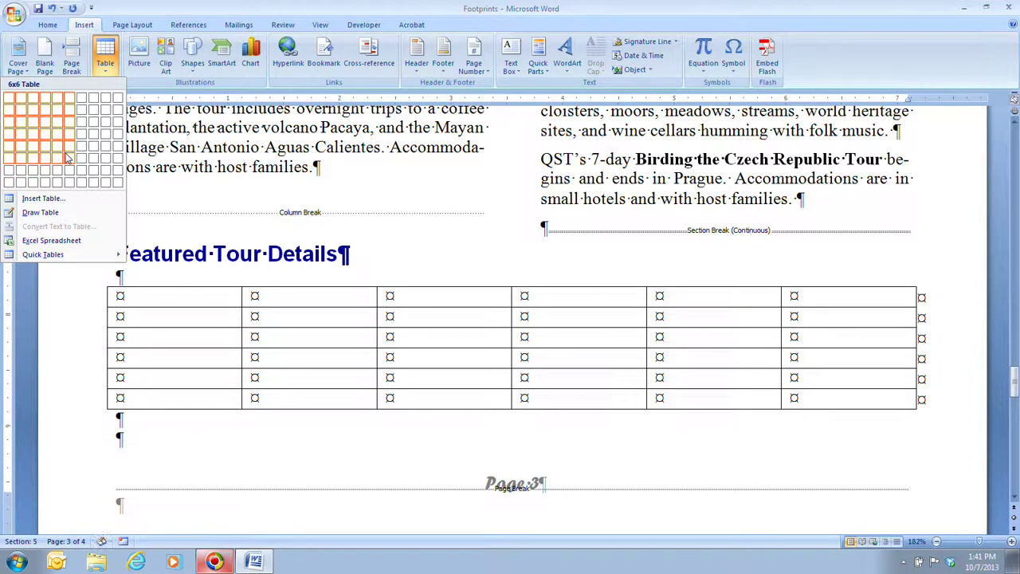
pyautogui.click(63, 198)
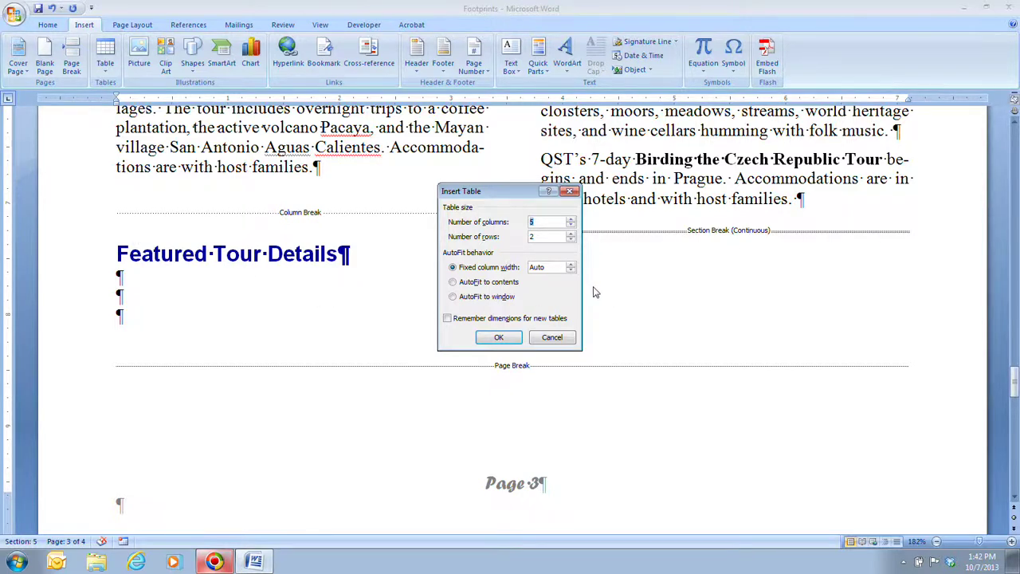
pyautogui.write('4')
pyautogui.press('Tab')
pyautogui.write('6')
pyautogui.click(499, 337)
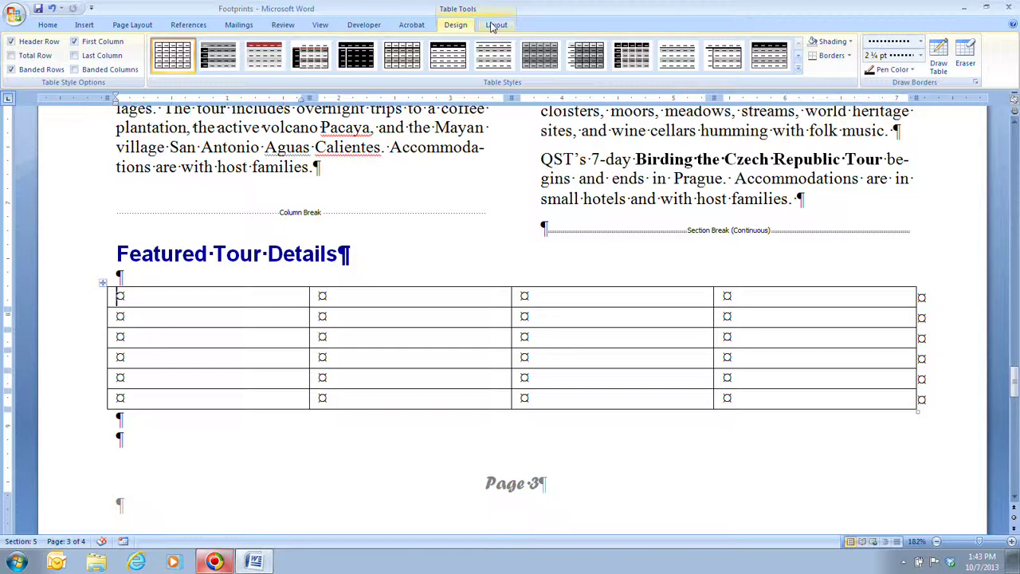
# Step: Fill the table's header row with Tour, Season, Length and Cost
pyautogui.write('Tour')
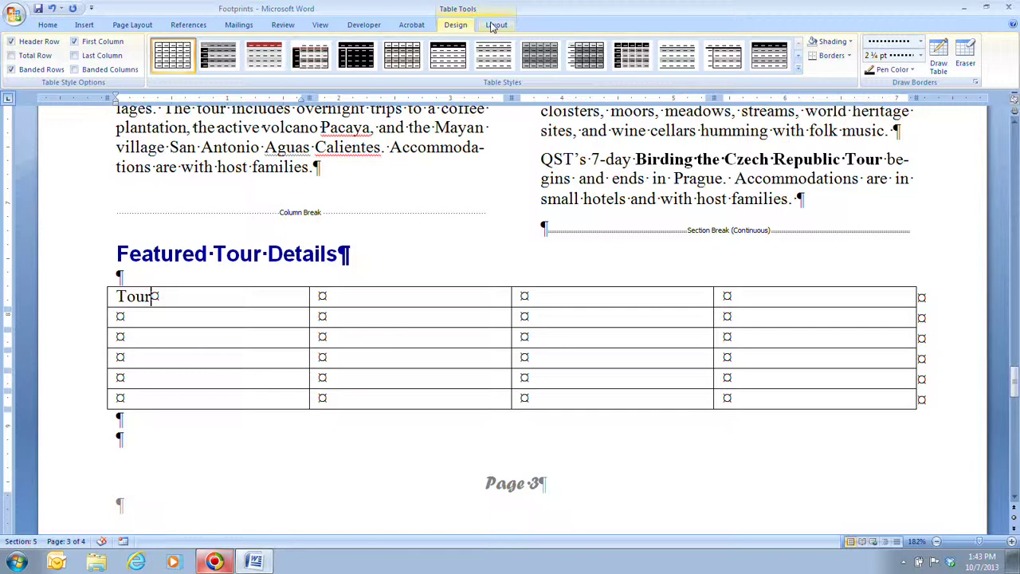
pyautogui.press('Tab')
pyautogui.write('Season')
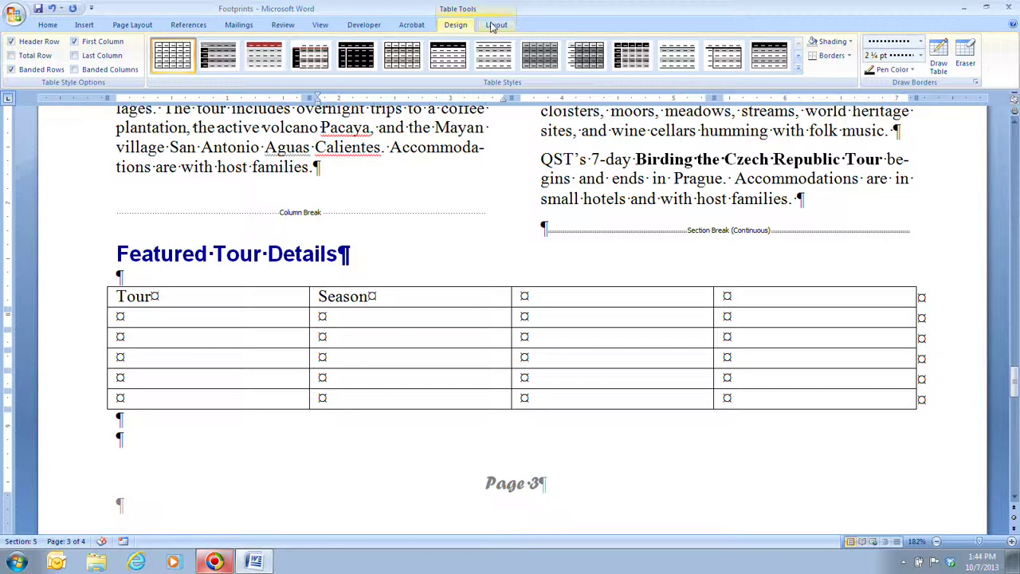
pyautogui.press('Tab')
pyautogui.write('Length')
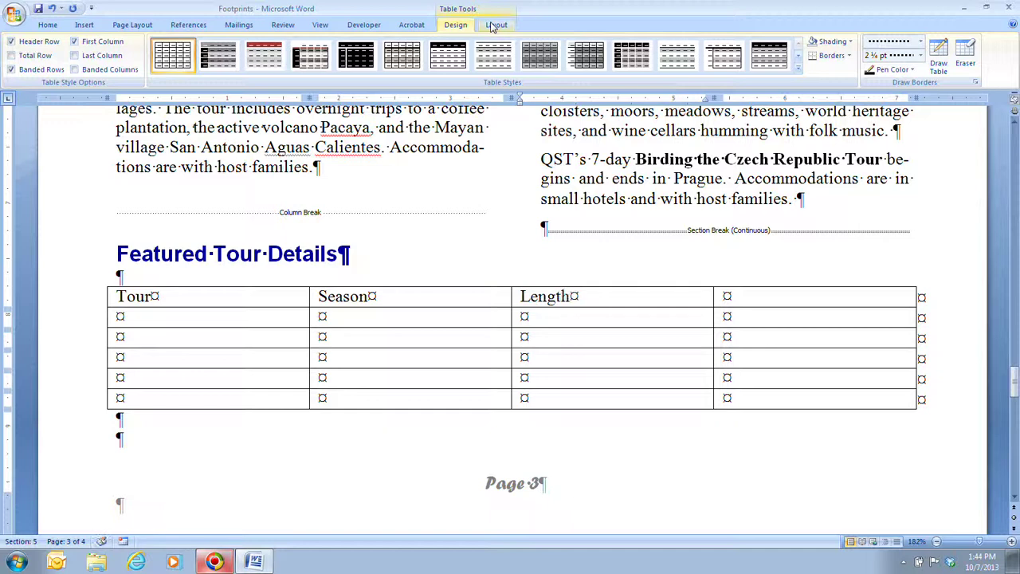
pyautogui.press('Tab')
pyautogui.write('Cost')
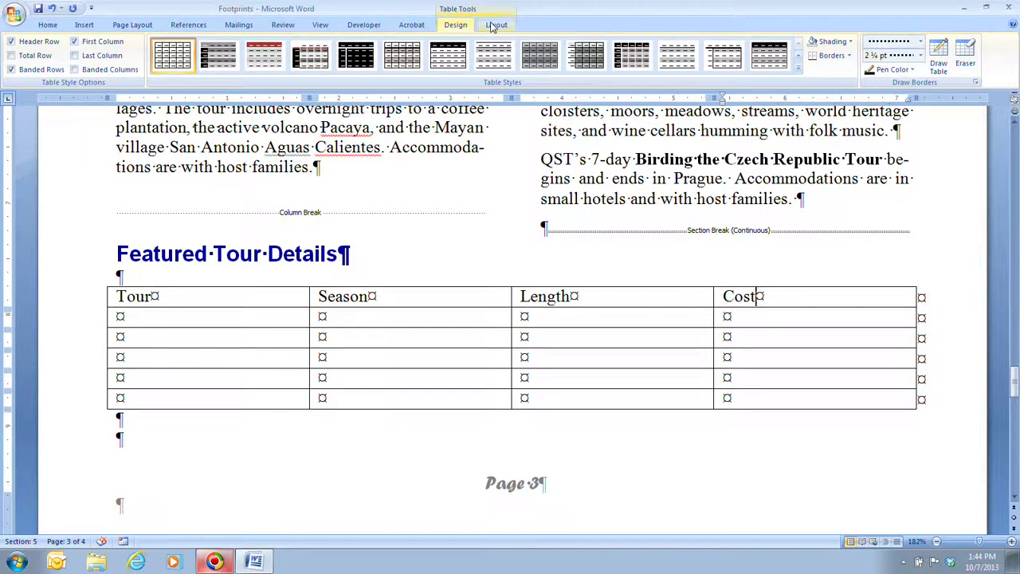
pyautogui.press('Tab')
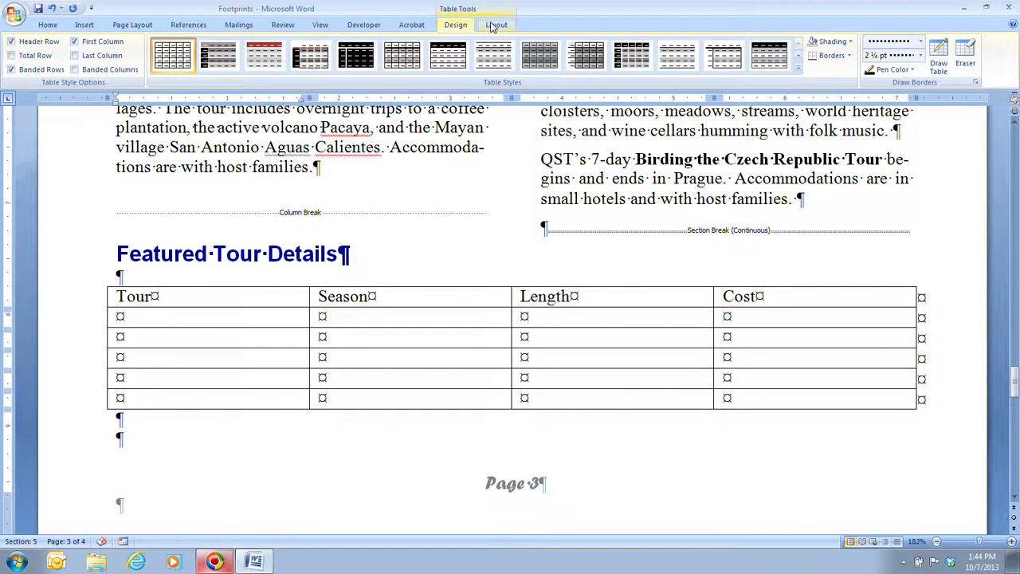
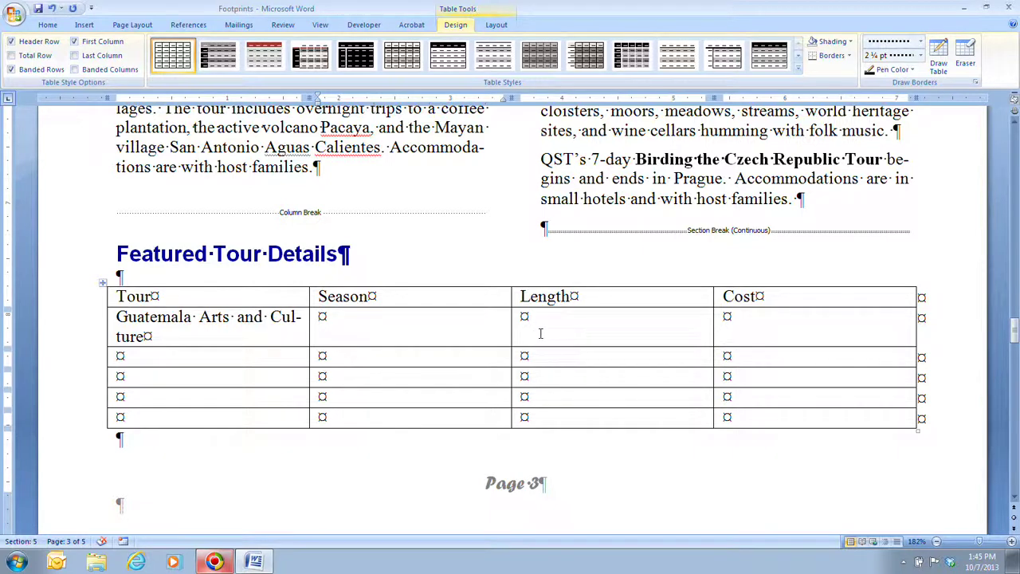
# Step: Complete the Guatemala Arts and Culture row with season October-June, length 12 days and cost $2800
pyautogui.write('October-June')
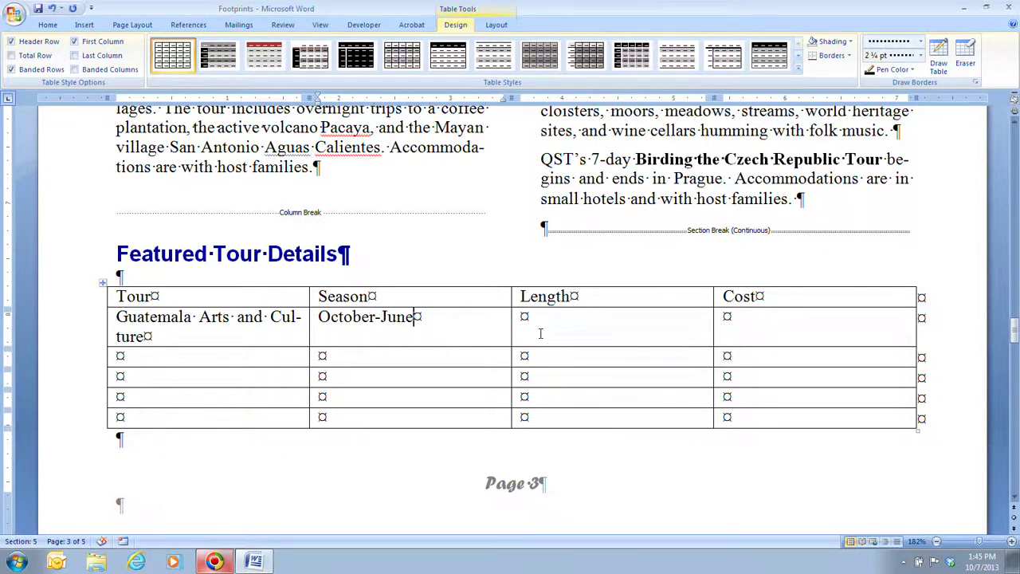
pyautogui.press('Tab')
pyautogui.write('12 days')
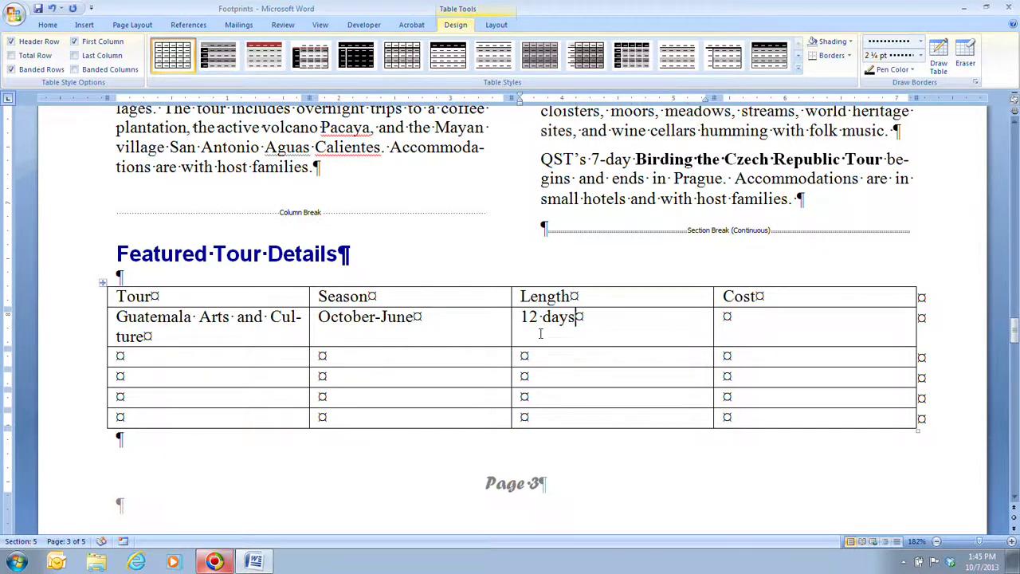
pyautogui.press('Tab')
pyautogui.write('$2800')
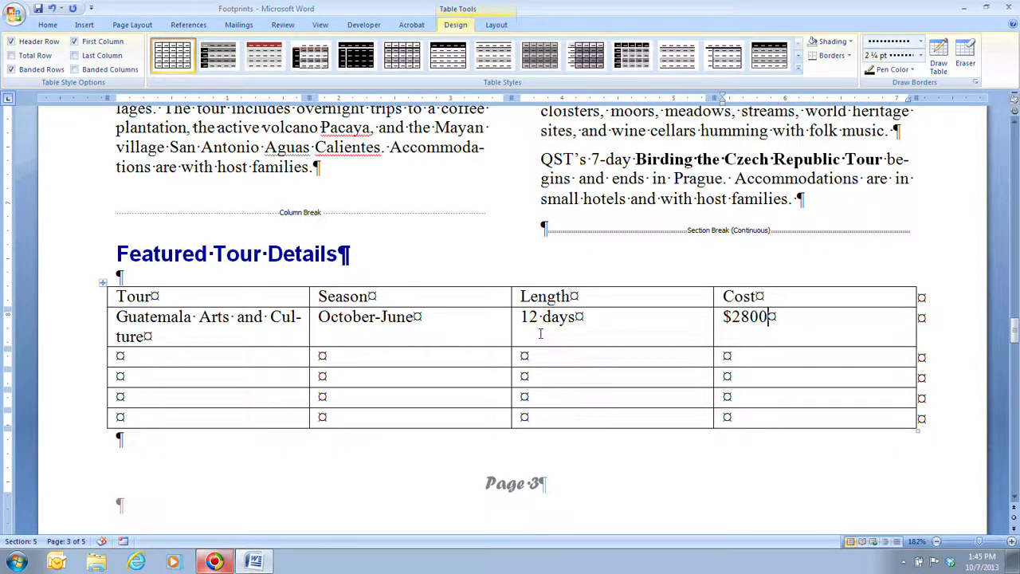
pyautogui.press('Tab')
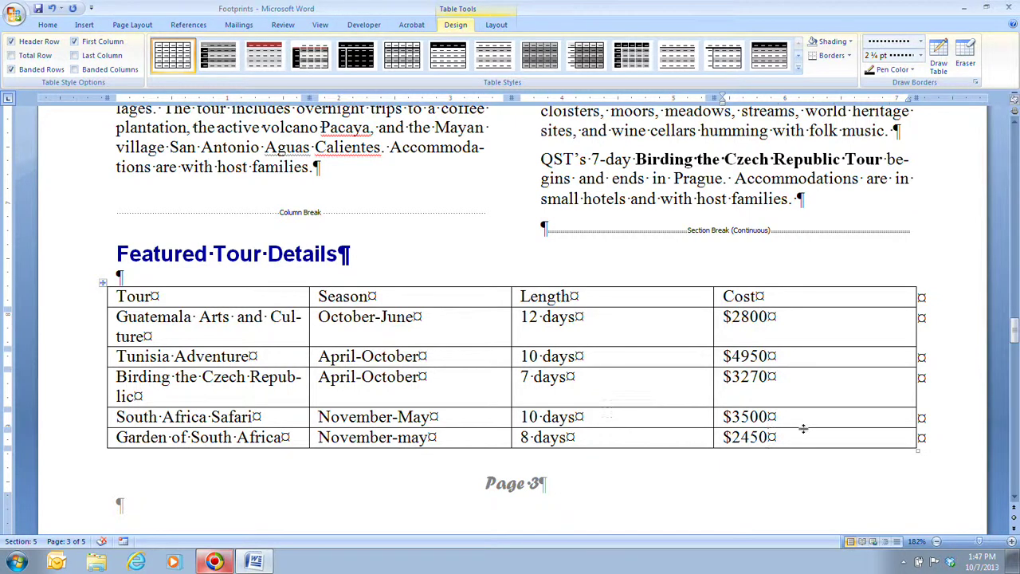
# Step: Add a blank row after the Garden of South Africa row and undo the addition
pyautogui.press('Tab')
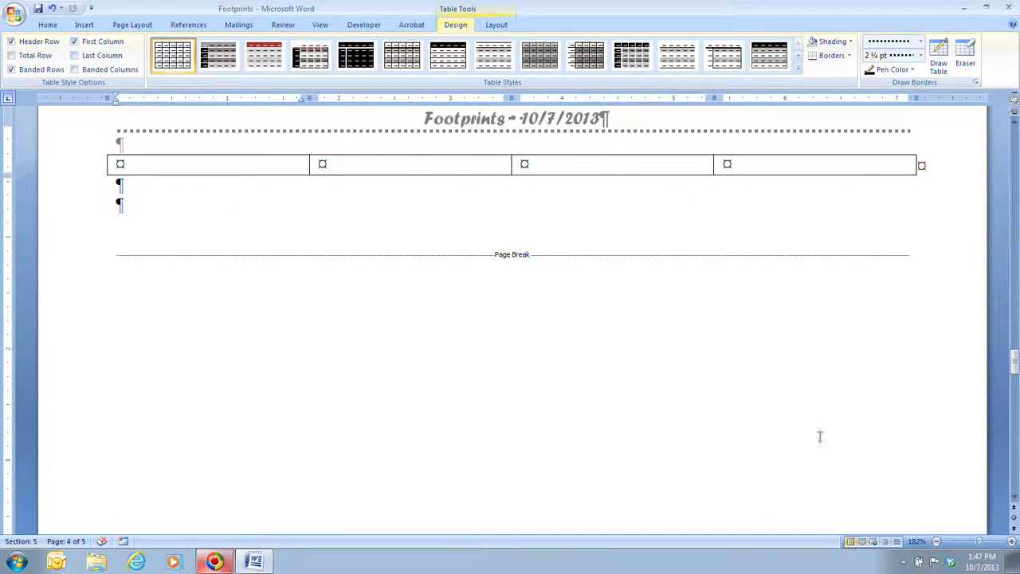
pyautogui.scroll(5, 635, 430)
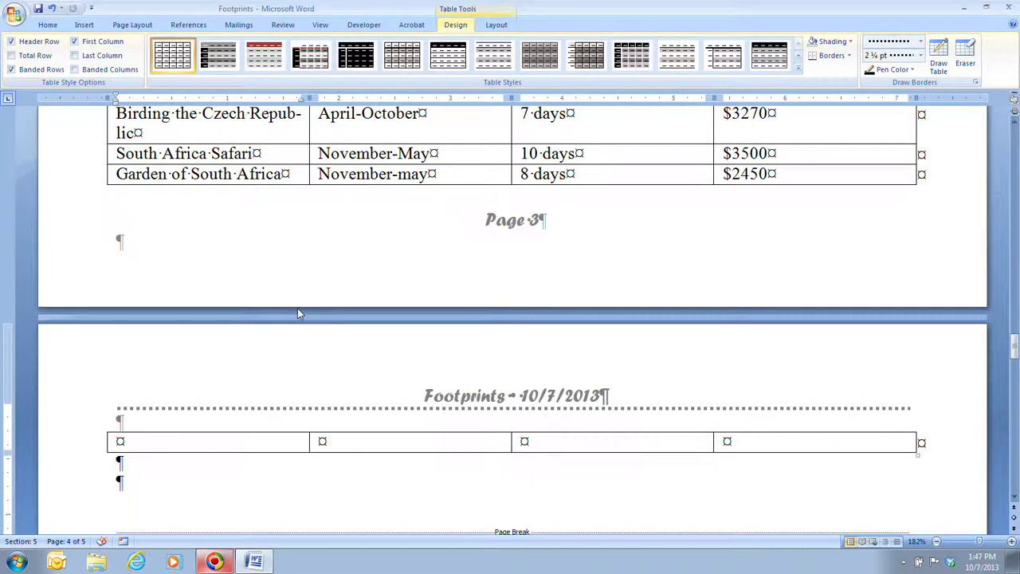
pyautogui.click(52, 8)
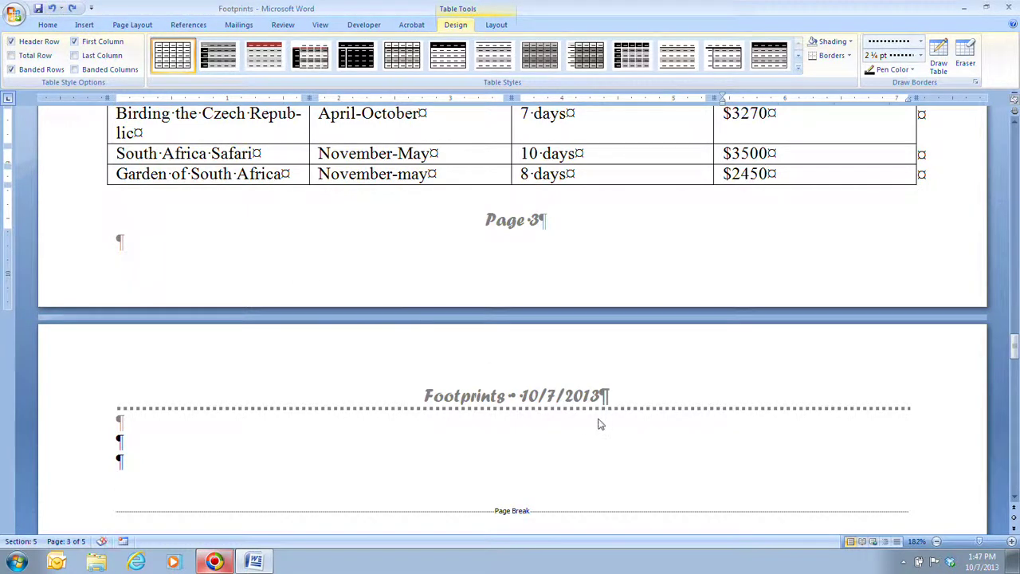
pyautogui.scroll(4, 599, 424)
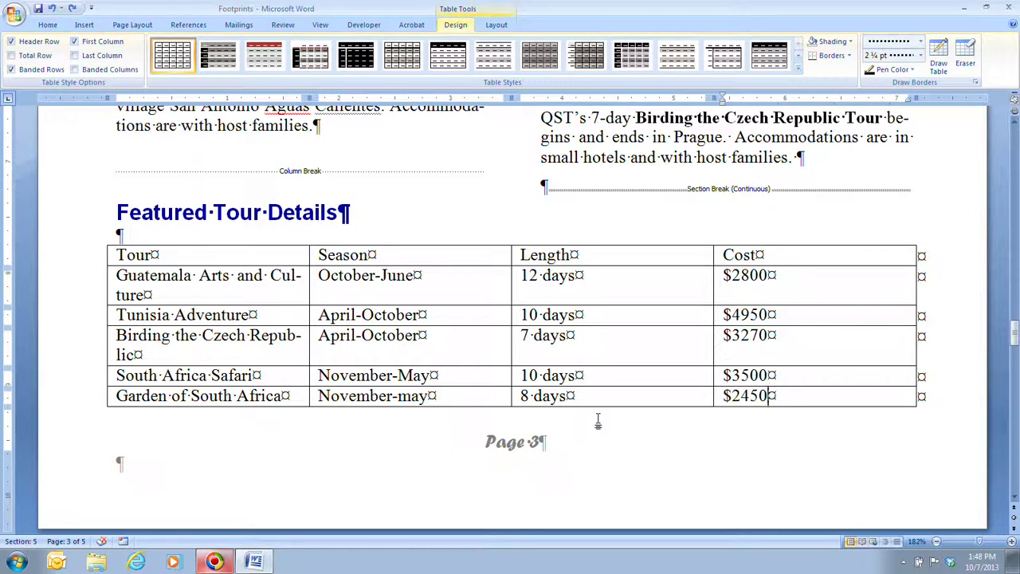
# Step: AutoFit the tour details table's columns to their contents
pyautogui.click(496, 25)
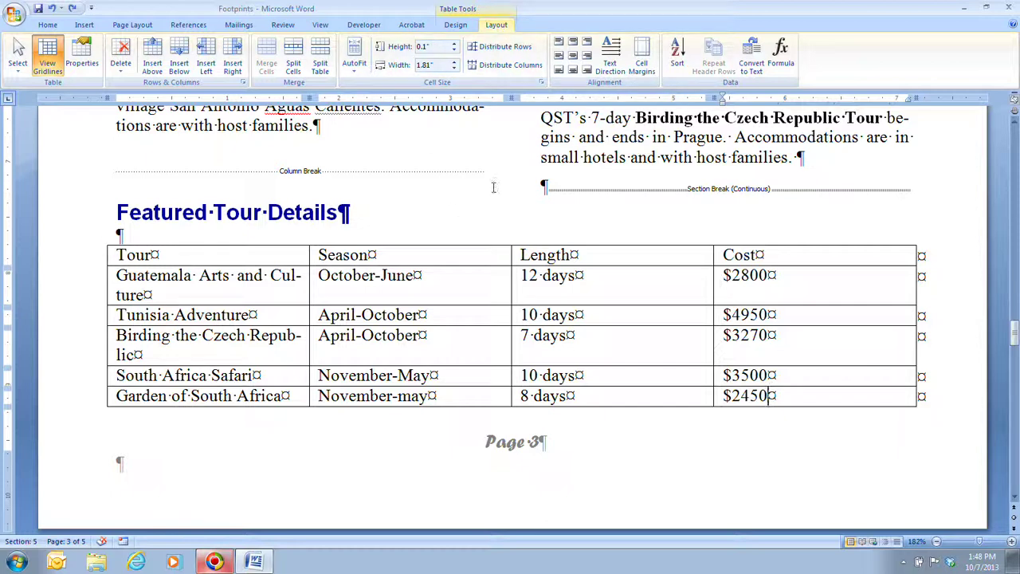
pyautogui.click(356, 67)
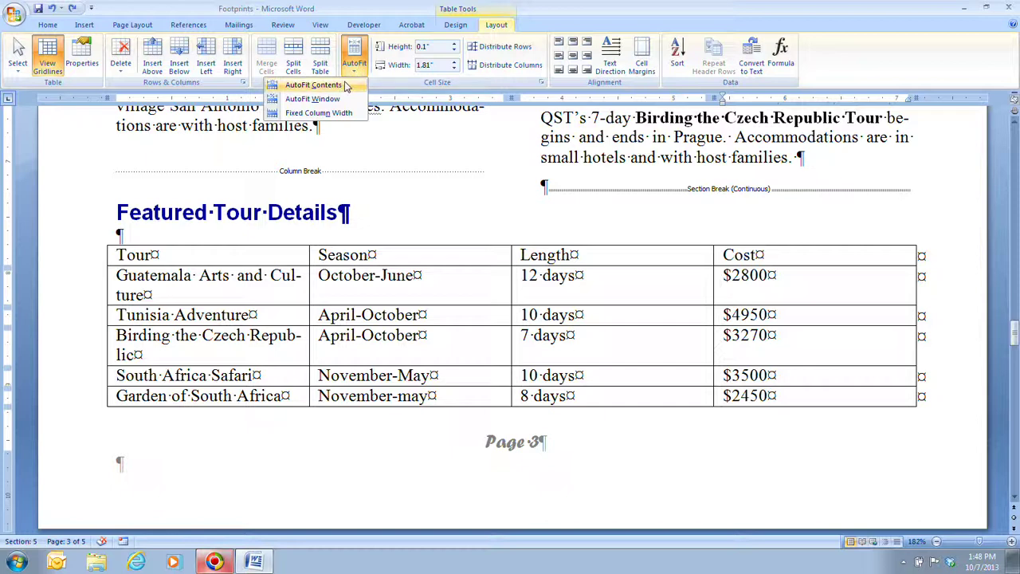
pyautogui.click(346, 86)
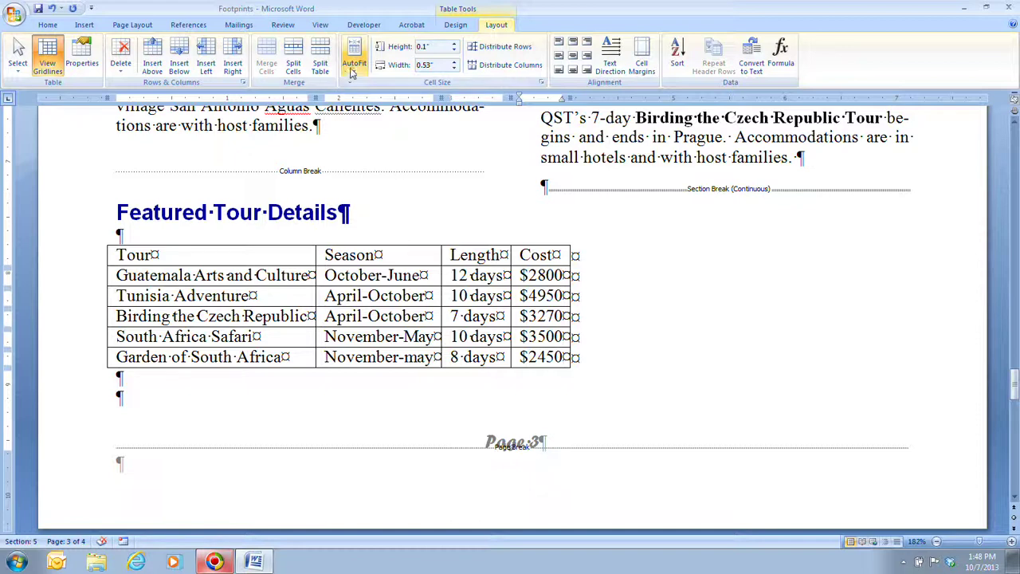
# Step: AutoFit the tour details table to the window and apply the built-in style with a solid red header row and red horizontal lines
pyautogui.click(354, 65)
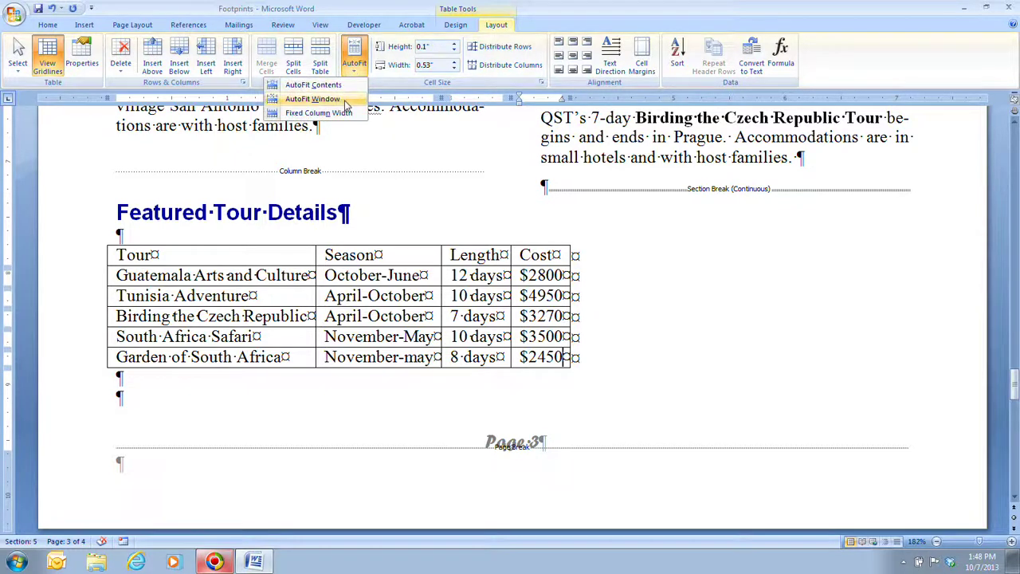
pyautogui.click(313, 99)
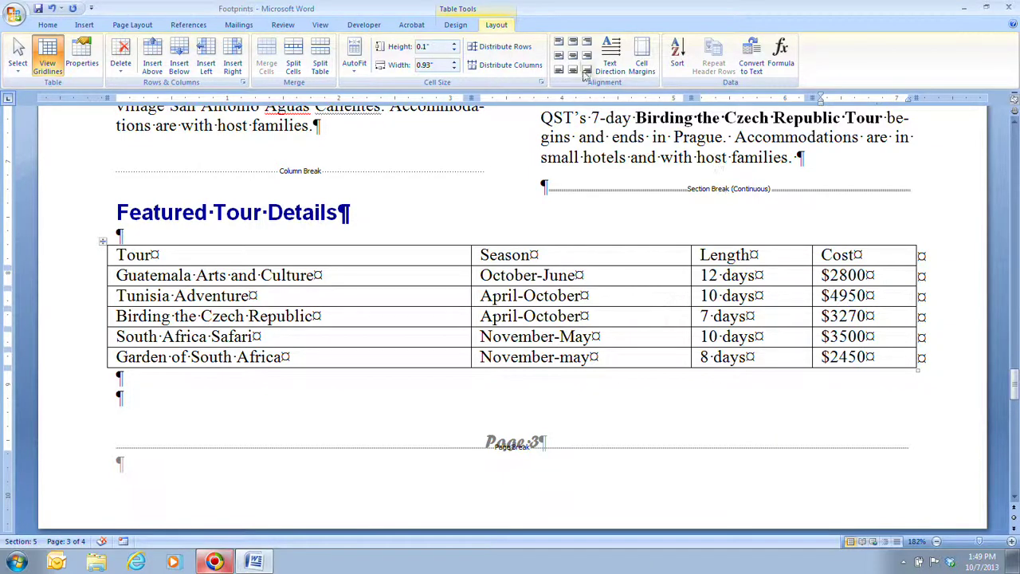
pyautogui.click(455, 25)
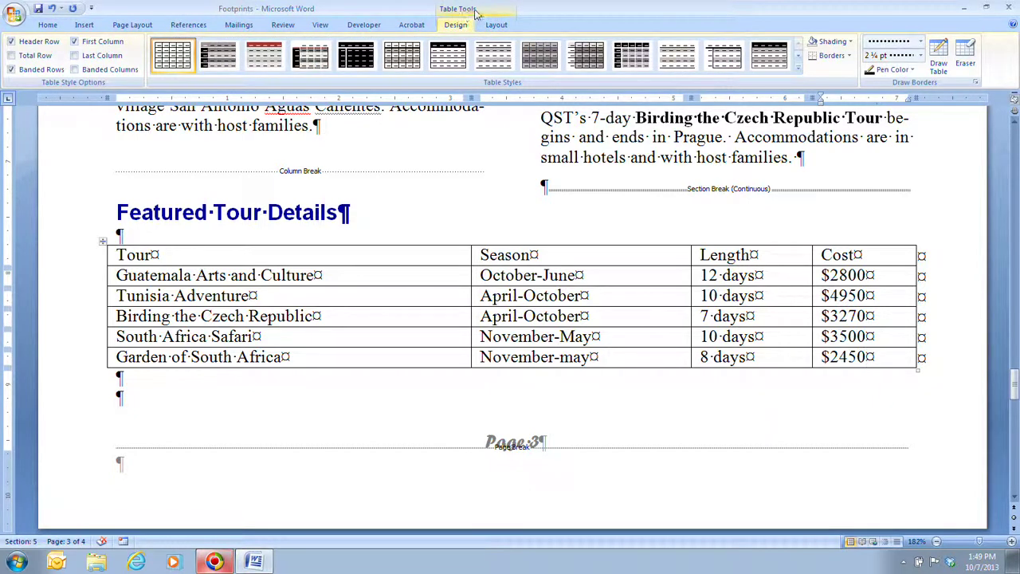
pyautogui.doubleClick(456, 25)
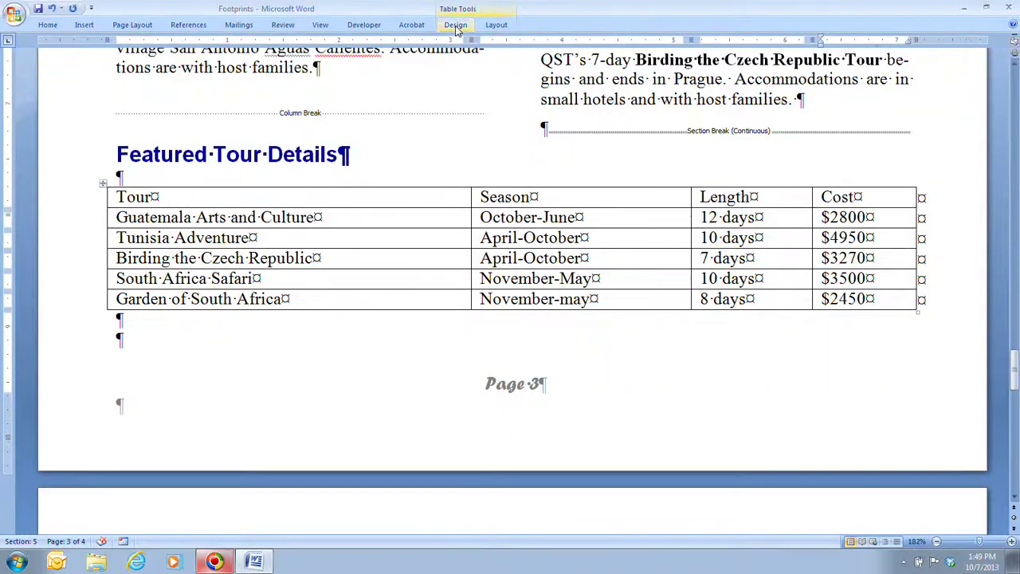
pyautogui.doubleClick(457, 24)
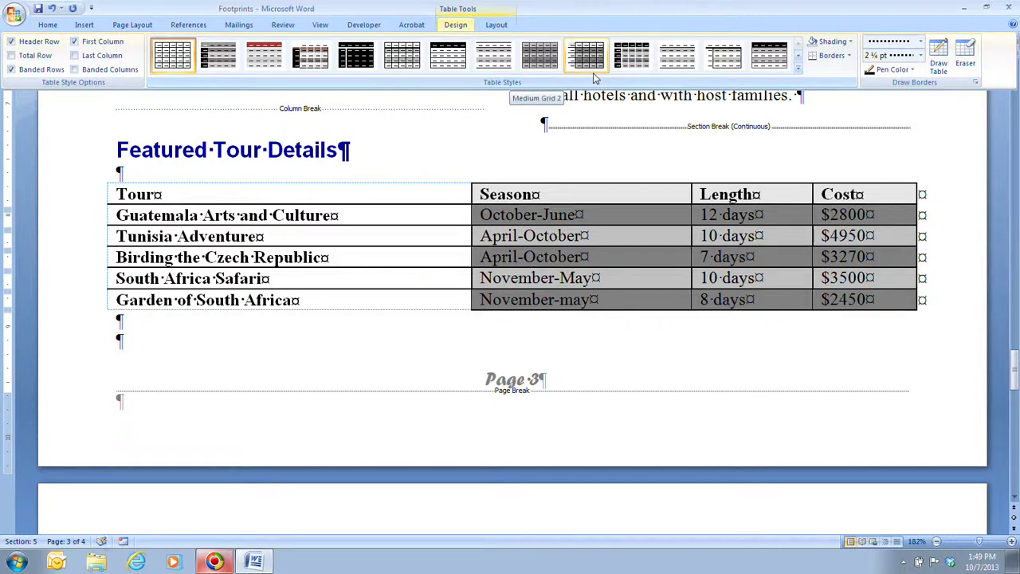
pyautogui.click(798, 70)
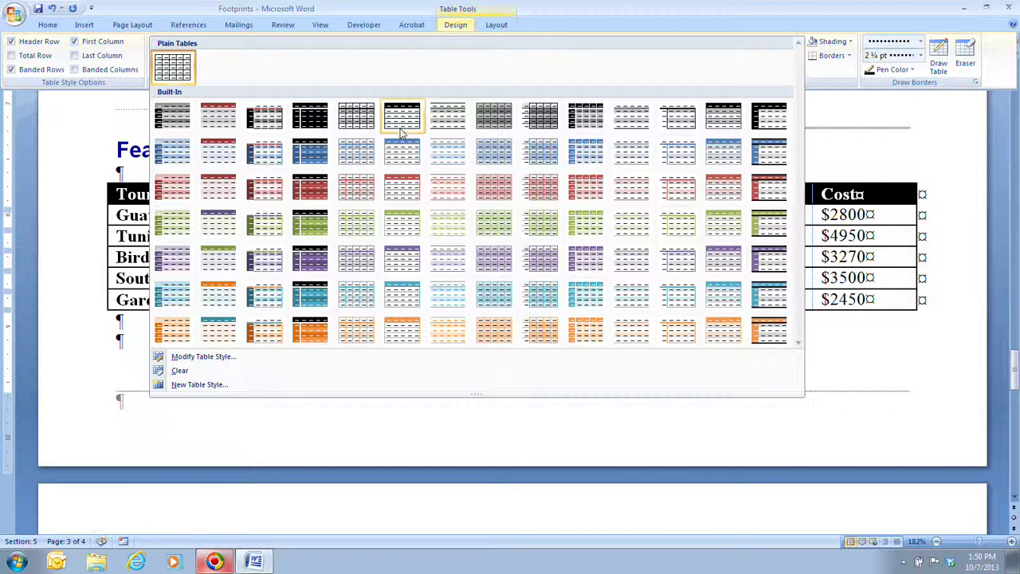
pyautogui.click(412, 188)
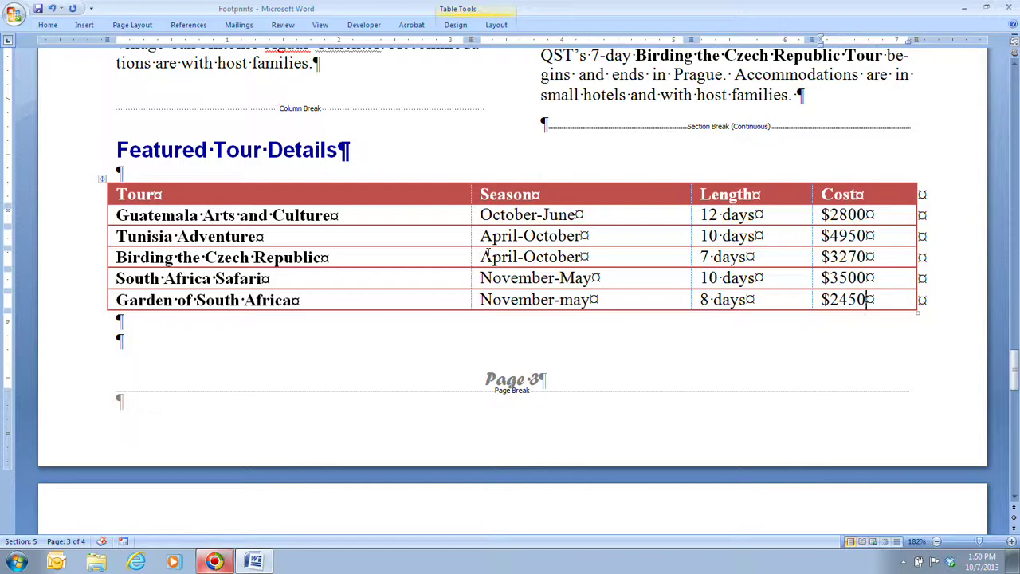
# Step: Turn off the First Column style option so the tour names lose their bold formatting
pyautogui.doubleClick(459, 27)
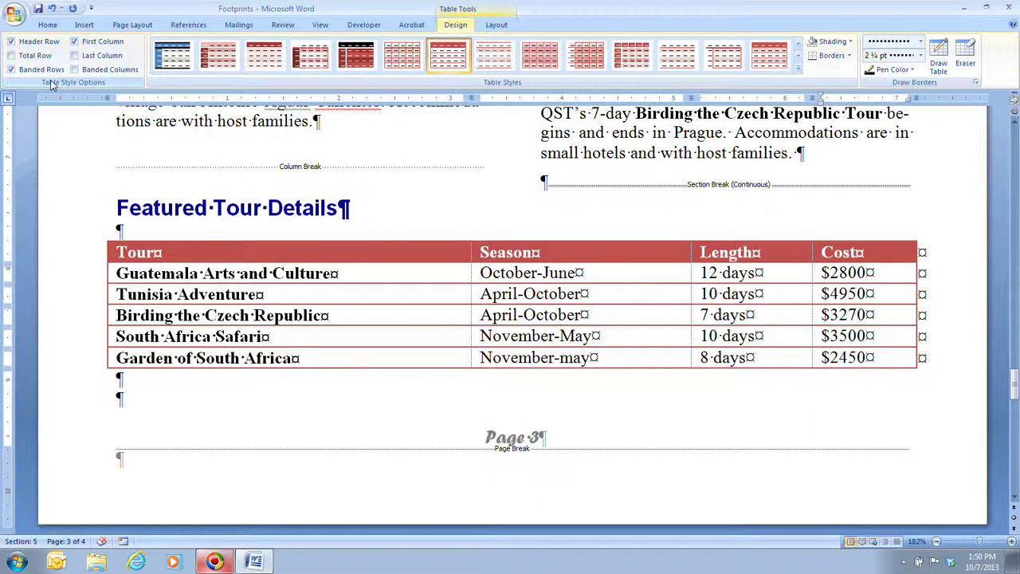
pyautogui.click(74, 42)
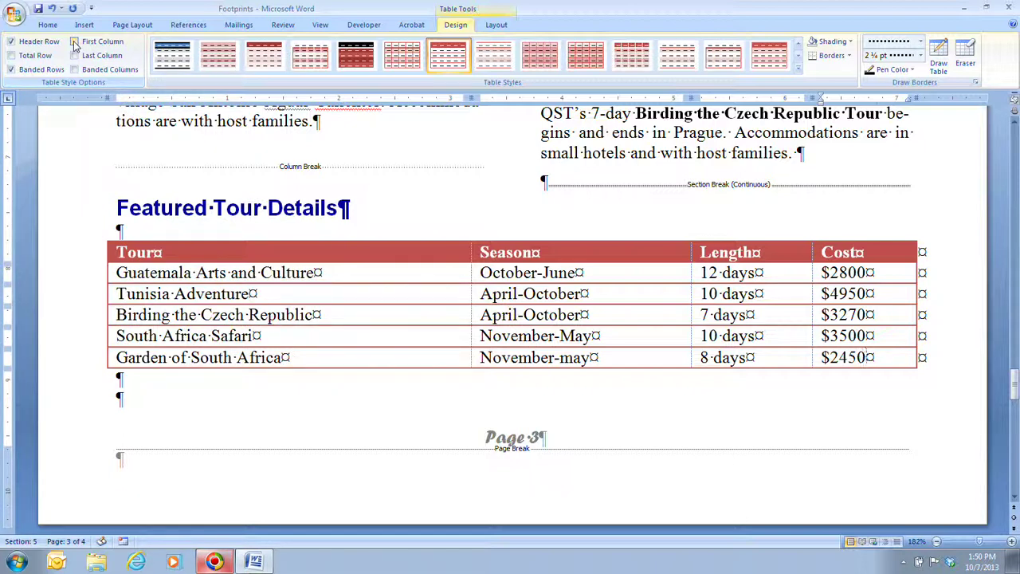
pyautogui.click(74, 41)
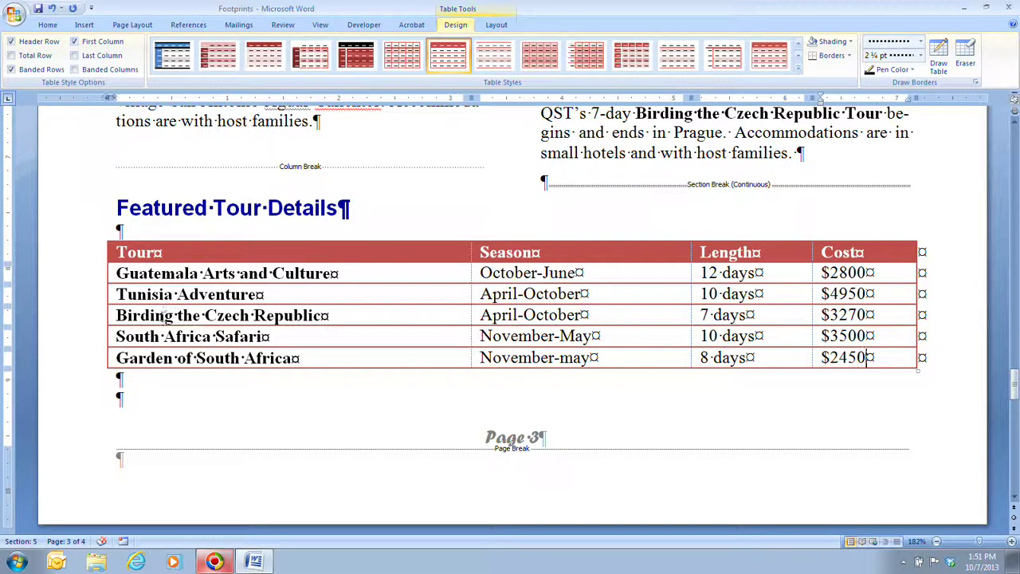
pyautogui.click(74, 42)
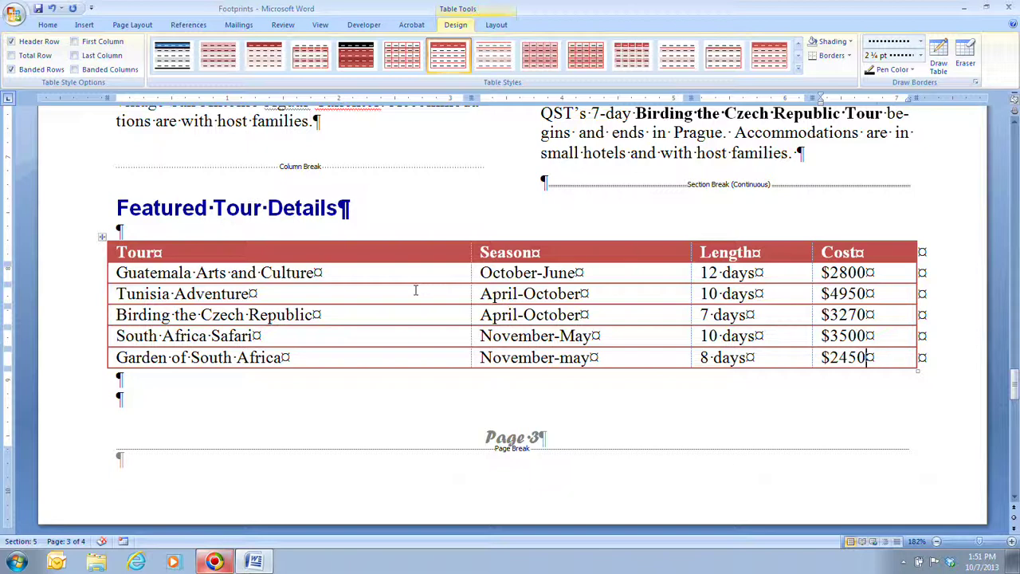
# Step: Display the newsletter two pages at a time, review its pages and save the document
pyautogui.click(318, 26)
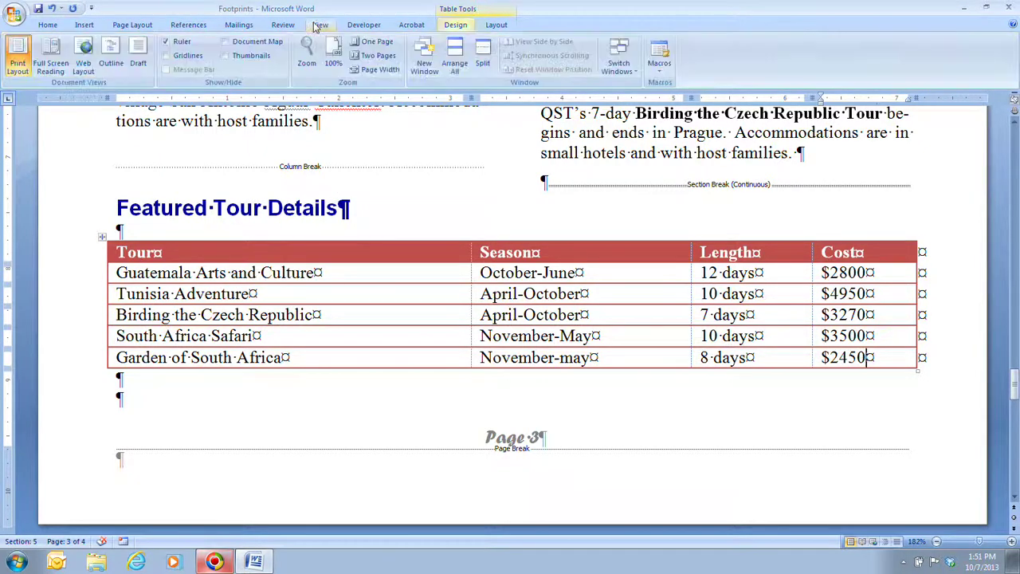
pyautogui.click(379, 57)
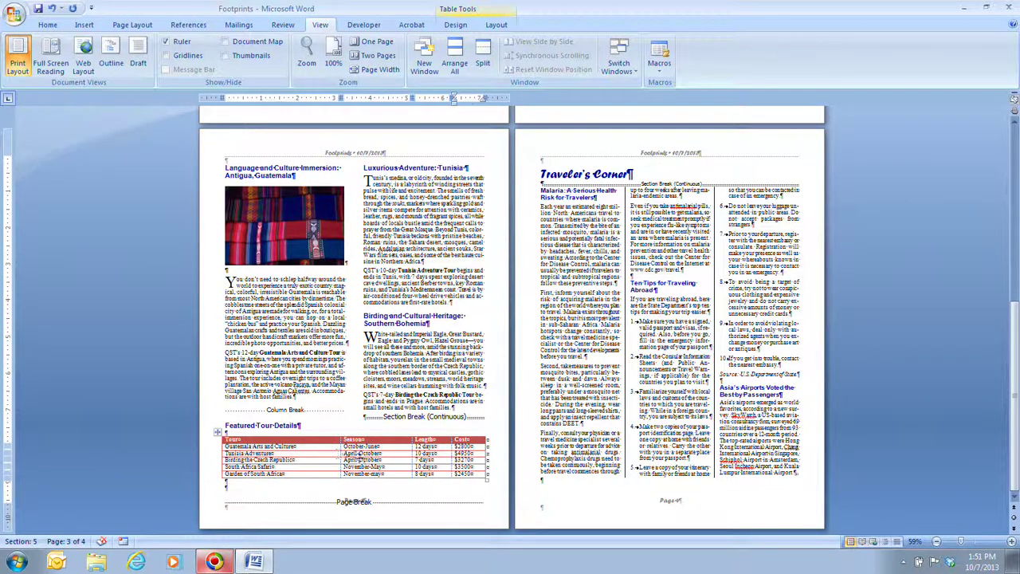
pyautogui.scroll(10, 494, 471)
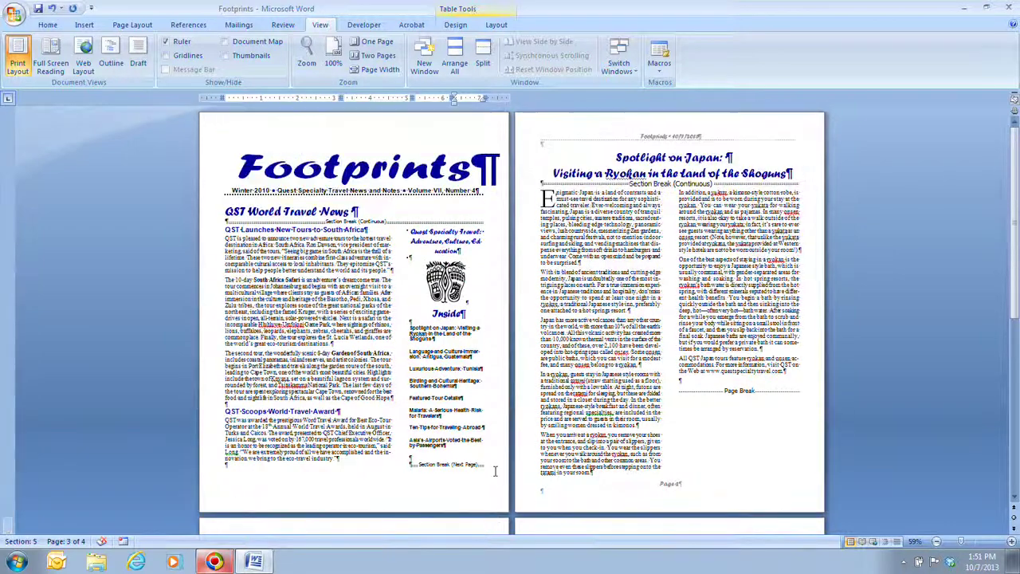
pyautogui.scroll(-10, 495, 471)
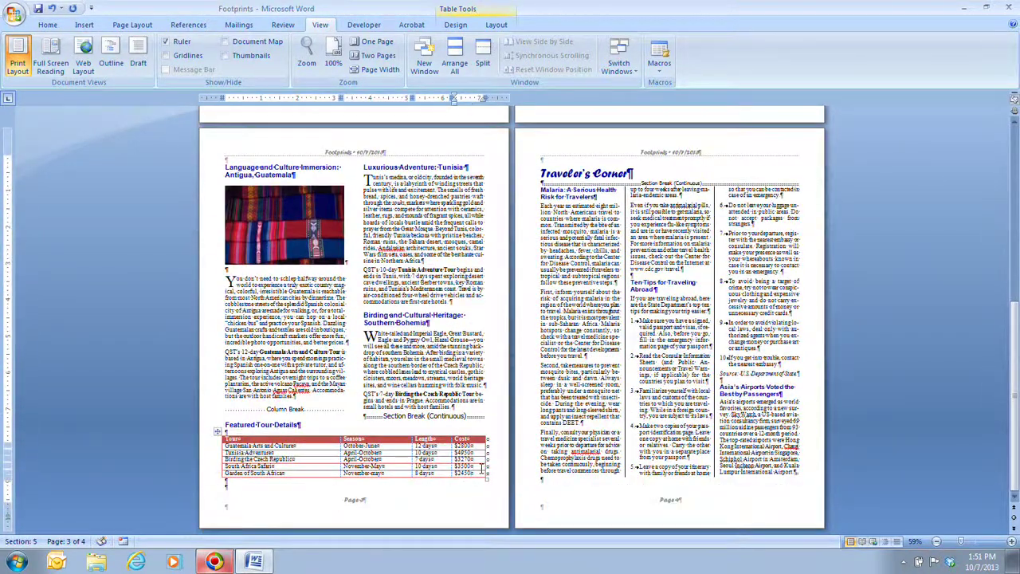
pyautogui.hotkey('ctrl', 'Return')
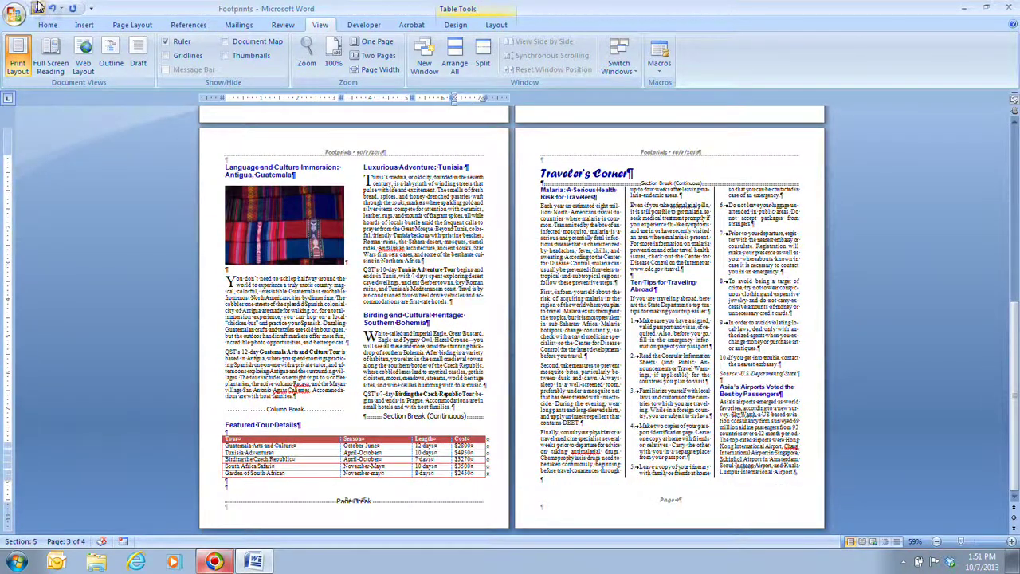
pyautogui.click(37, 6)
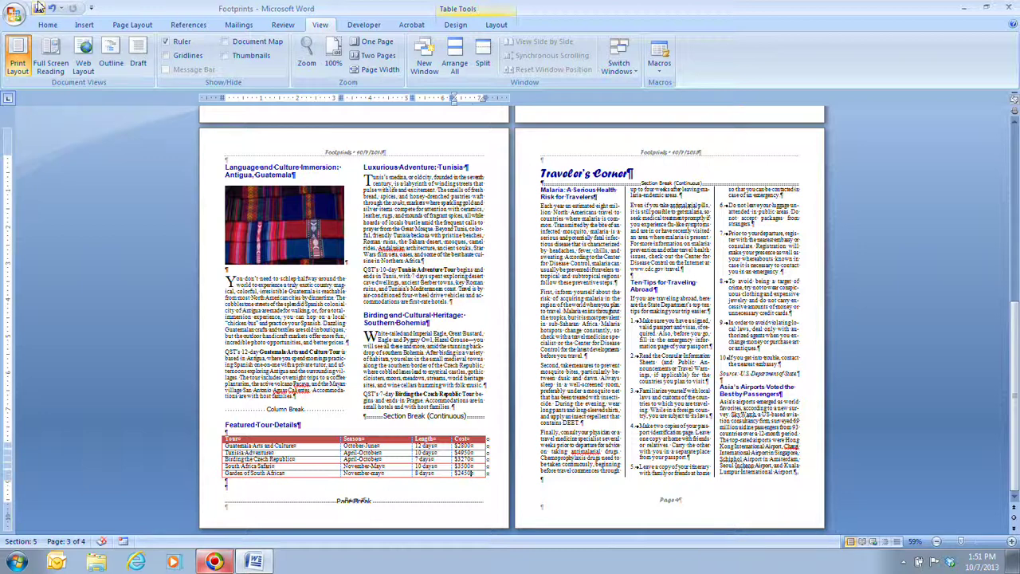